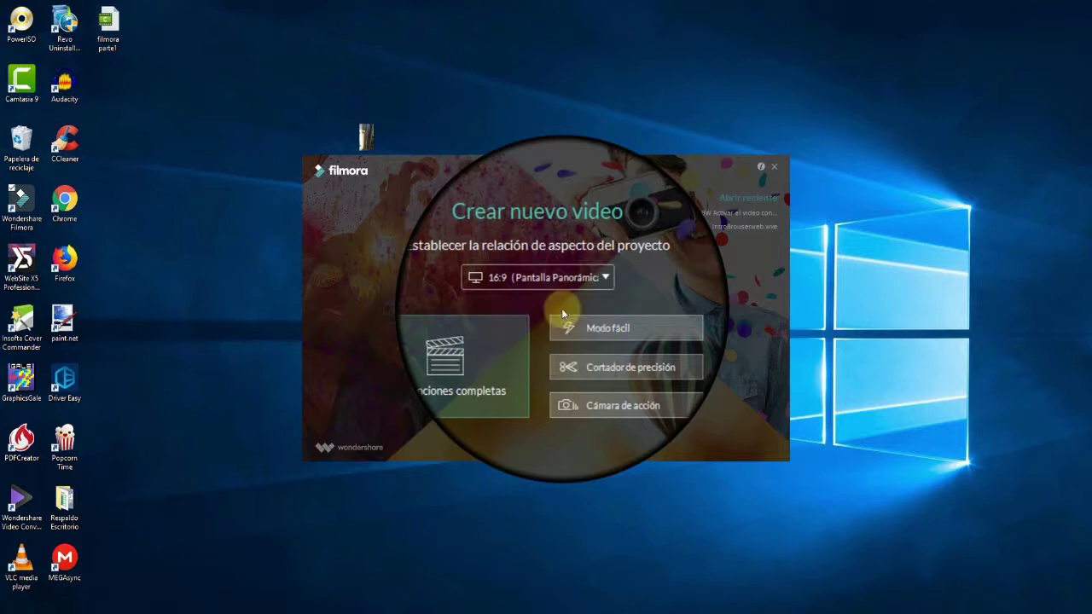
- Start a new 16:9 widescreen project in full-featured mode (Funciones completas)
left_click(484, 369)
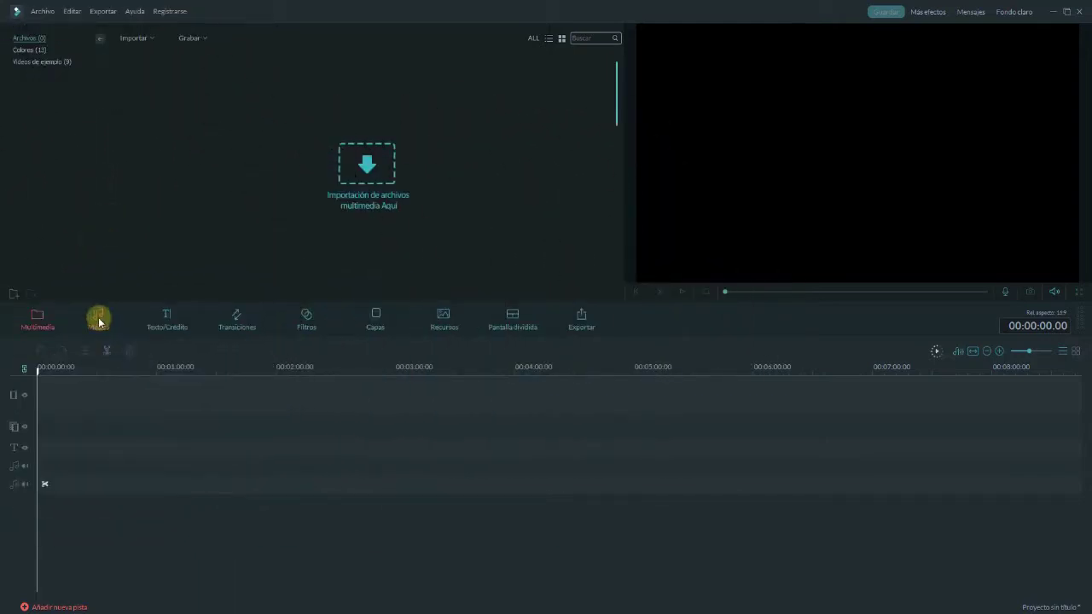
- Look through the music, text, transition, filter and overlay libraries, and return to the media library
left_click(99, 322)
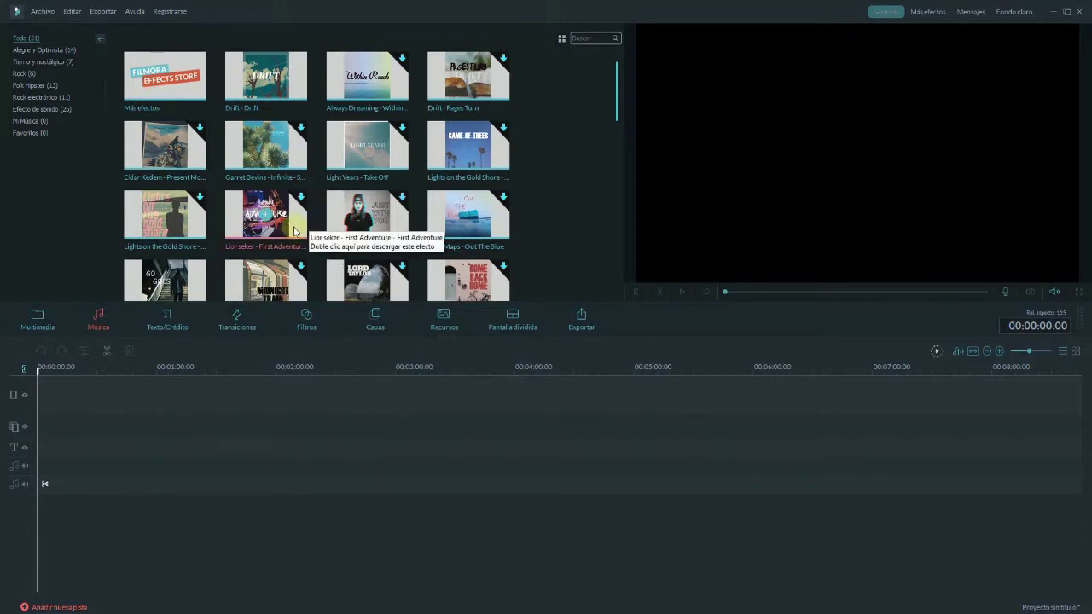
left_click(171, 315)
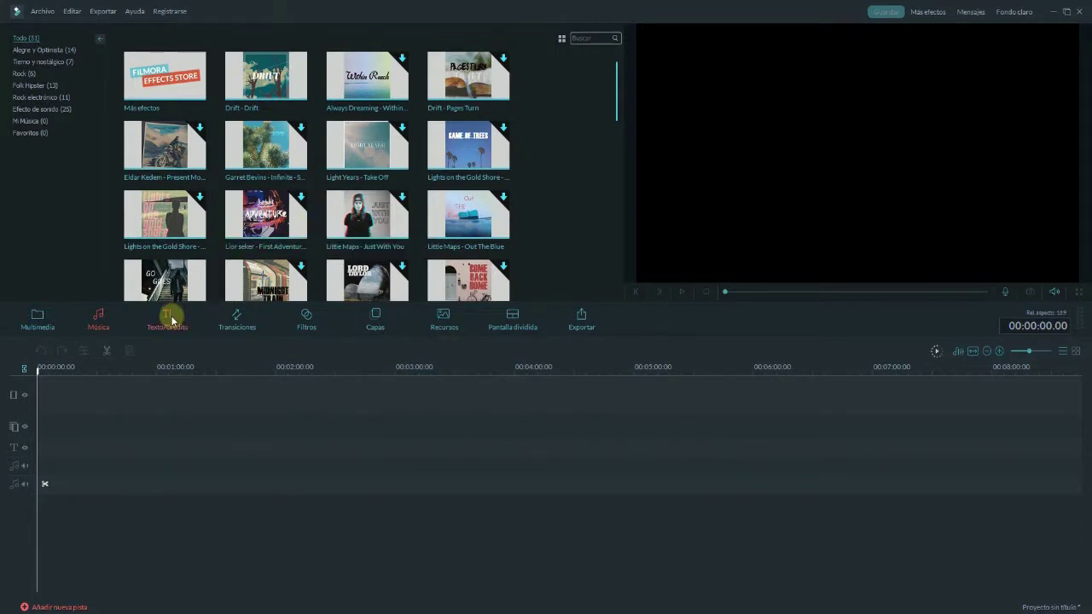
left_click(237, 319)
left_click(302, 318)
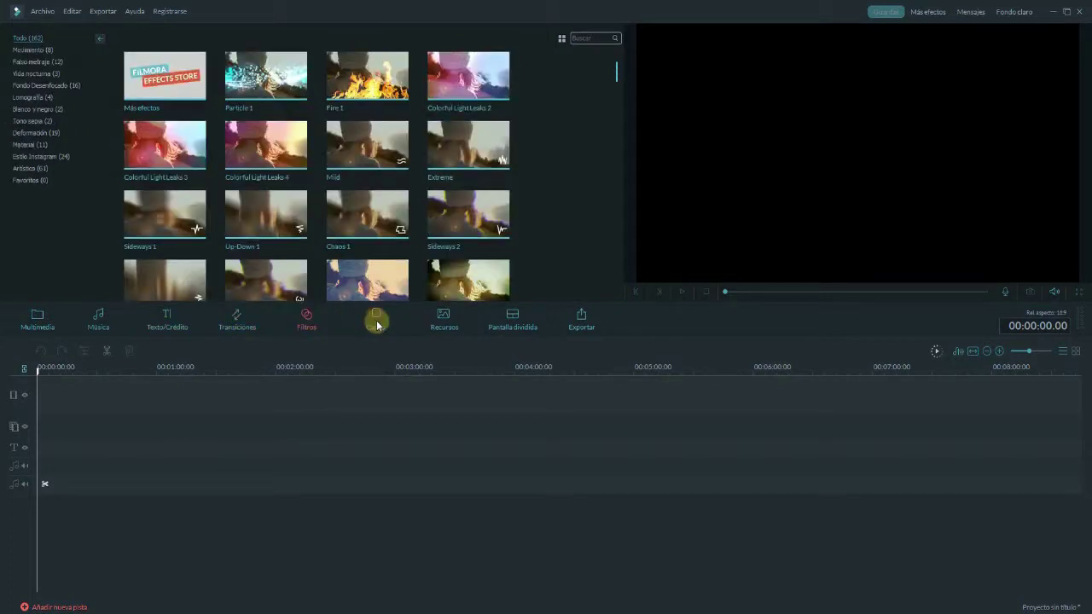
left_click(377, 321)
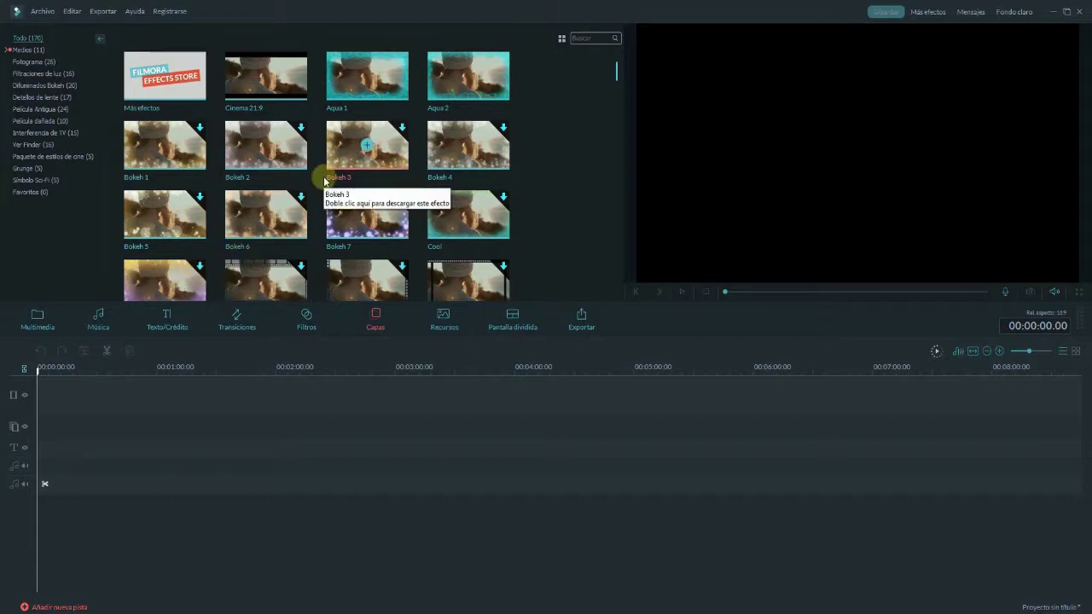
left_click(34, 314)
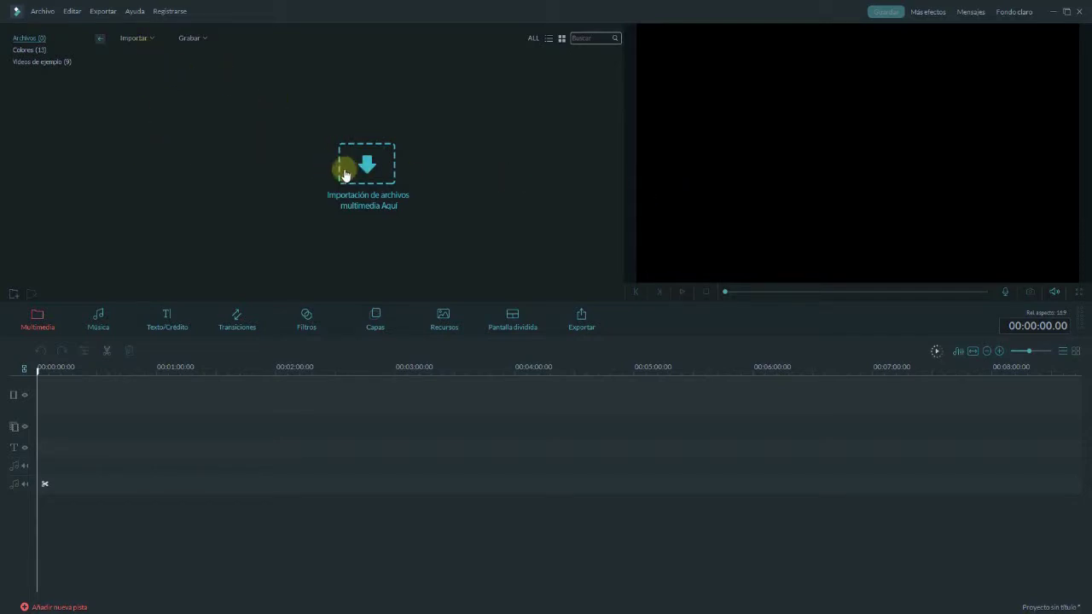
- Import the video file Como Descargar Archivos De Mega Sin Limites from the desktop into the media library
left_click(133, 37)
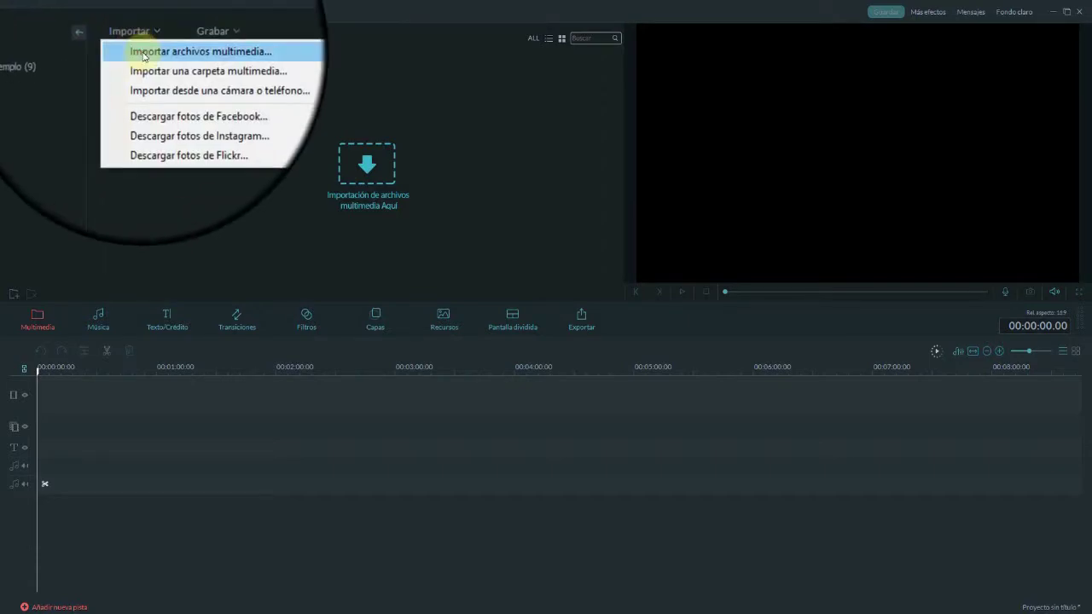
left_click(144, 53)
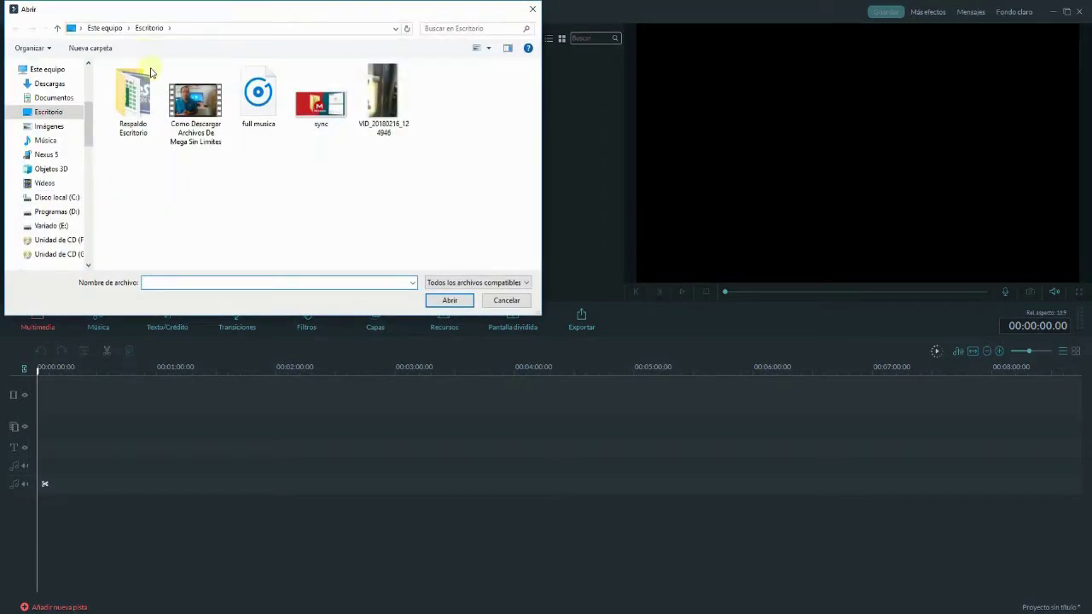
left_click(195, 122)
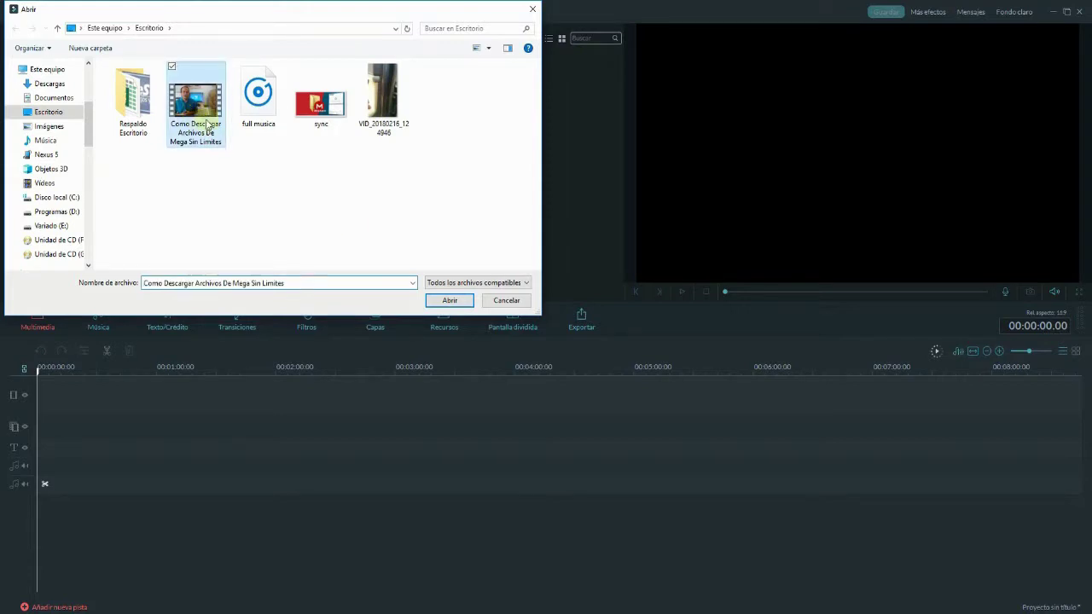
left_click(452, 300)
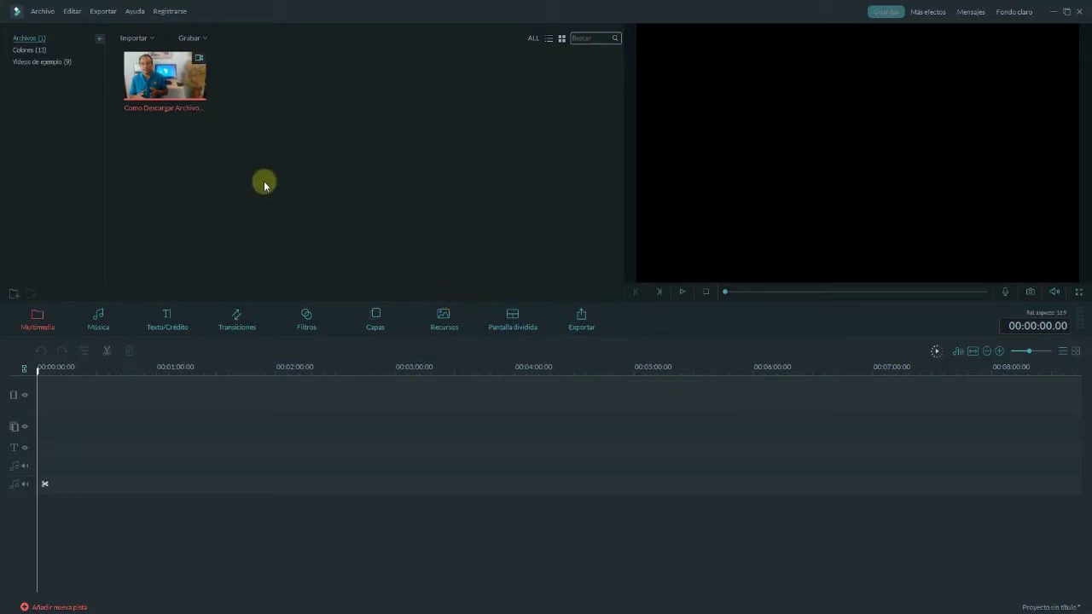
- Import the audio file full musica from the desktop into the media library
left_click(149, 39)
left_click(147, 51)
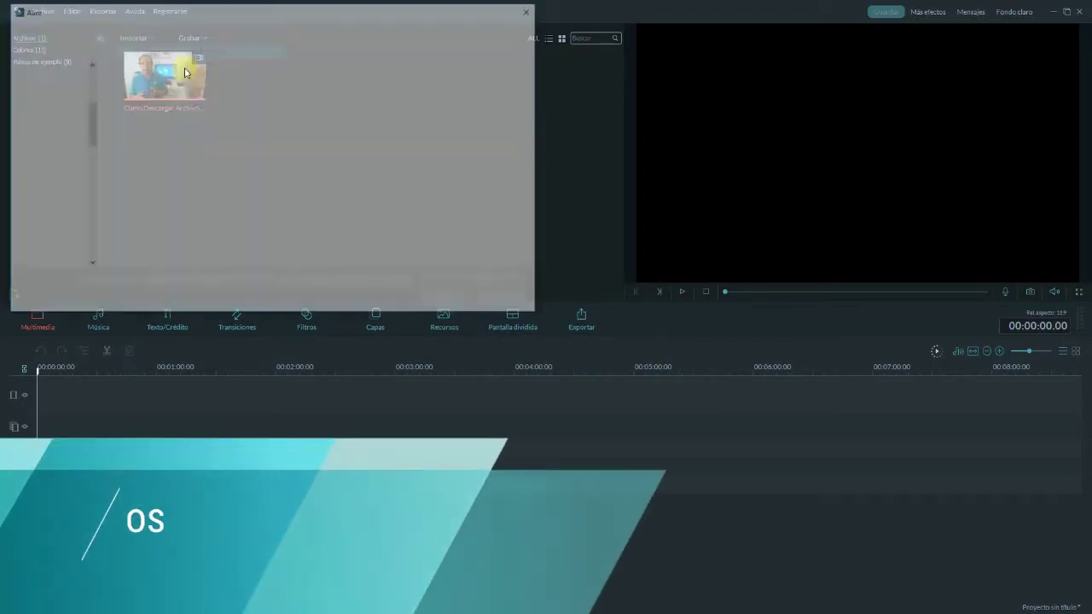
left_click(256, 102)
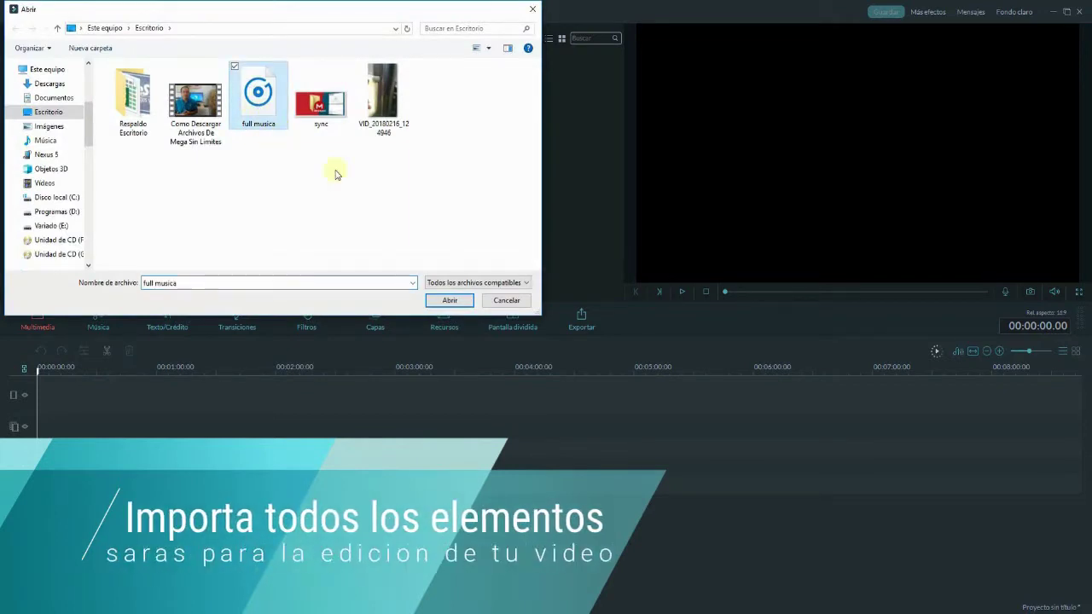
left_click(450, 301)
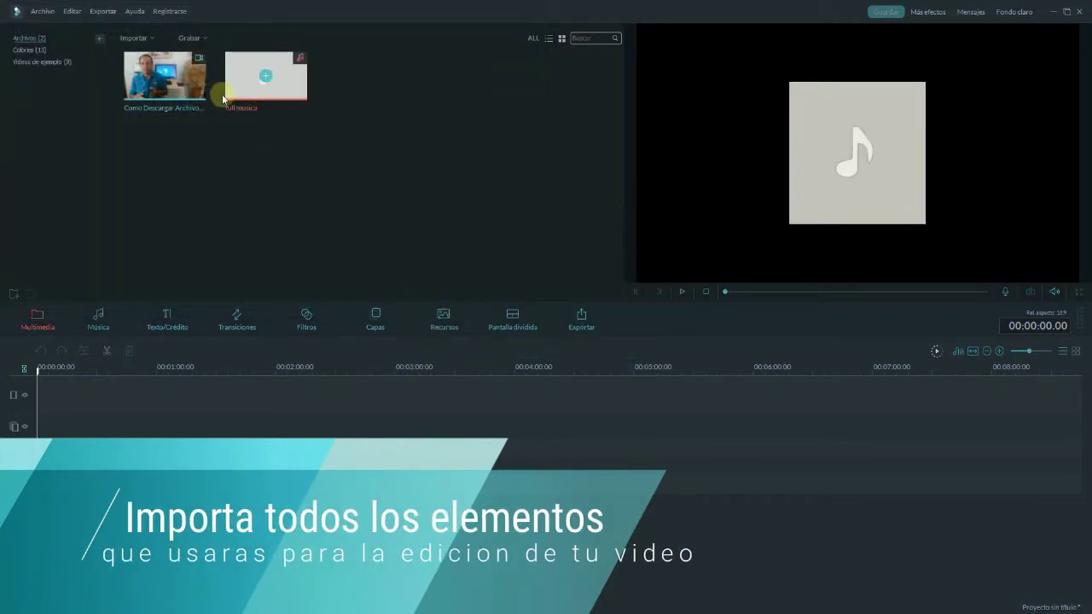
- Import the image file sync from the desktop into the media library
left_click(139, 38)
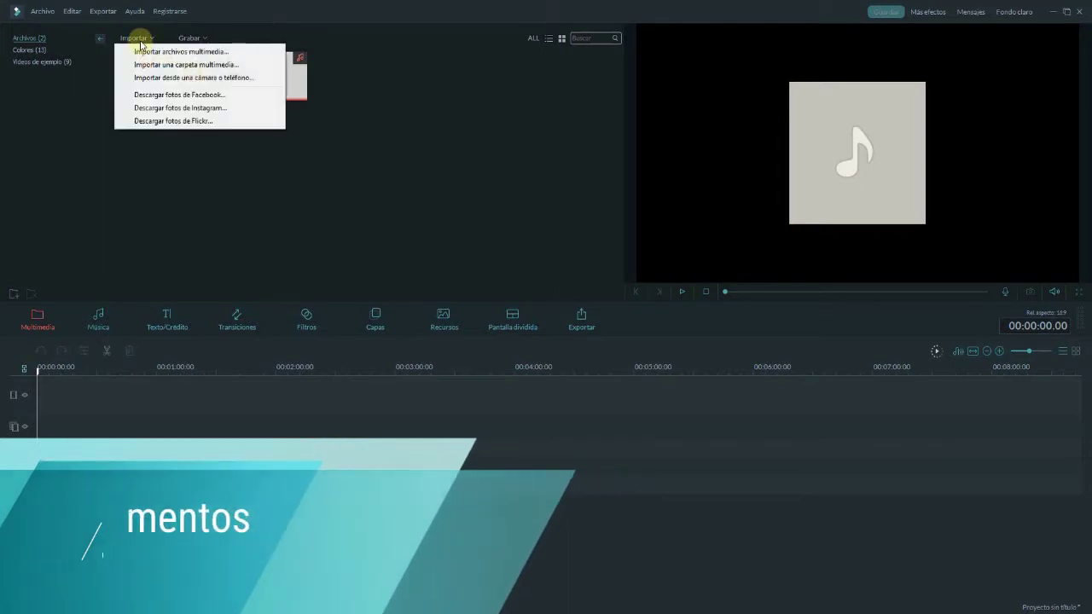
left_click(147, 49)
left_click(321, 102)
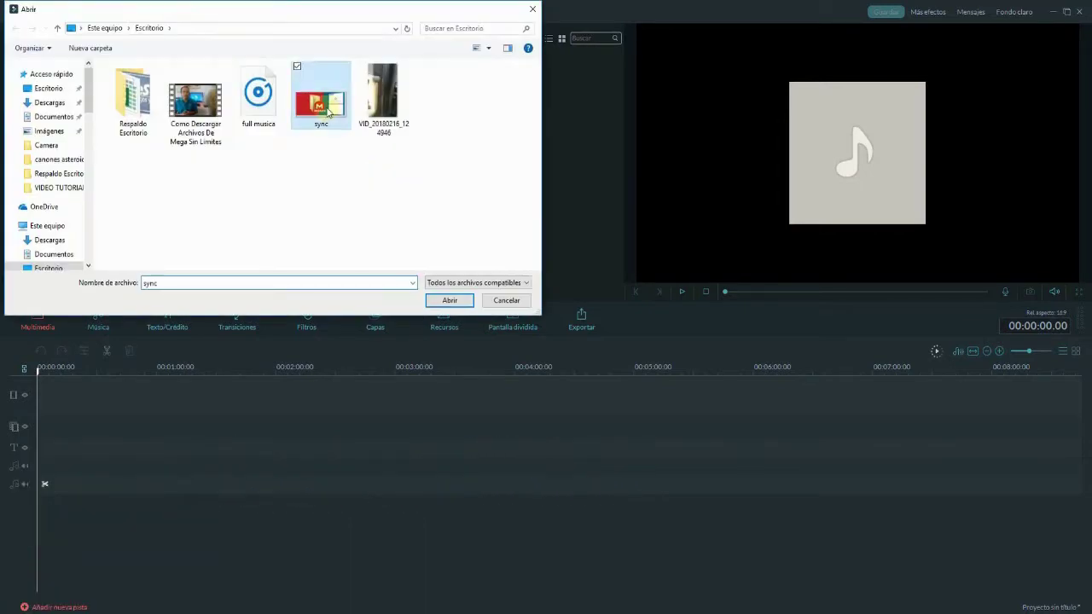
left_click(448, 300)
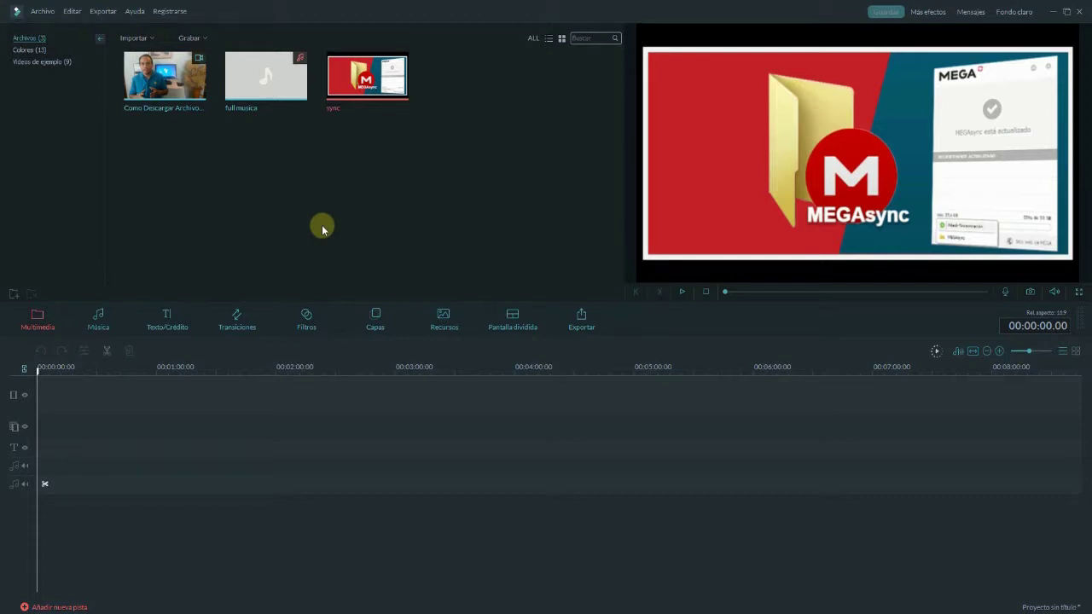
left_click(339, 176)
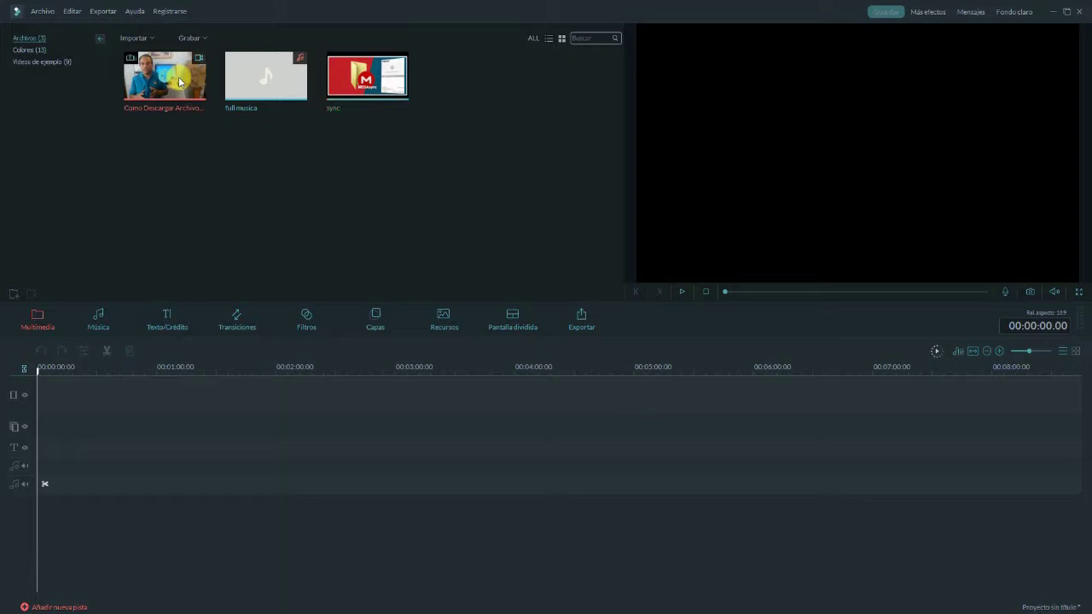
- Place the Como Descargar Archivos De Mega Sin Limites video at the start of the main video track and preview its first seconds
left_click_drag(178, 77, 80, 400)
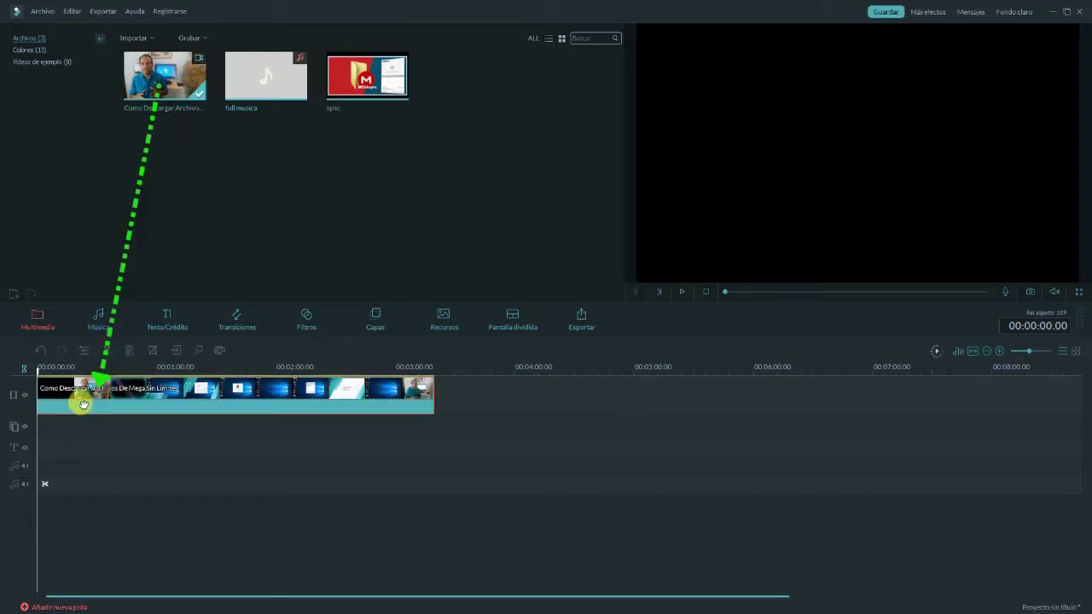
left_click(682, 293)
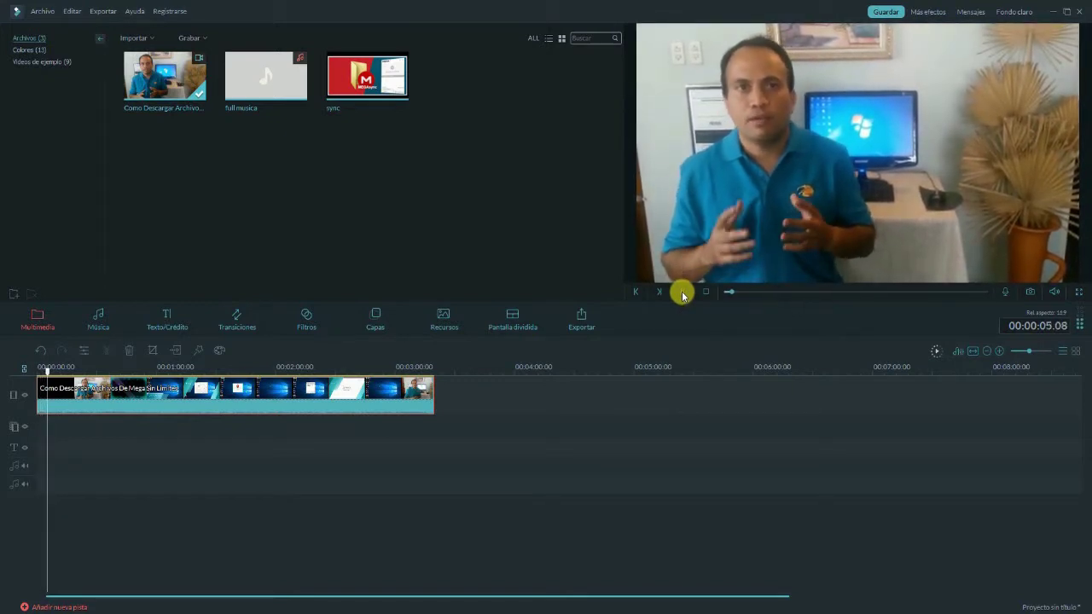
left_click(682, 293)
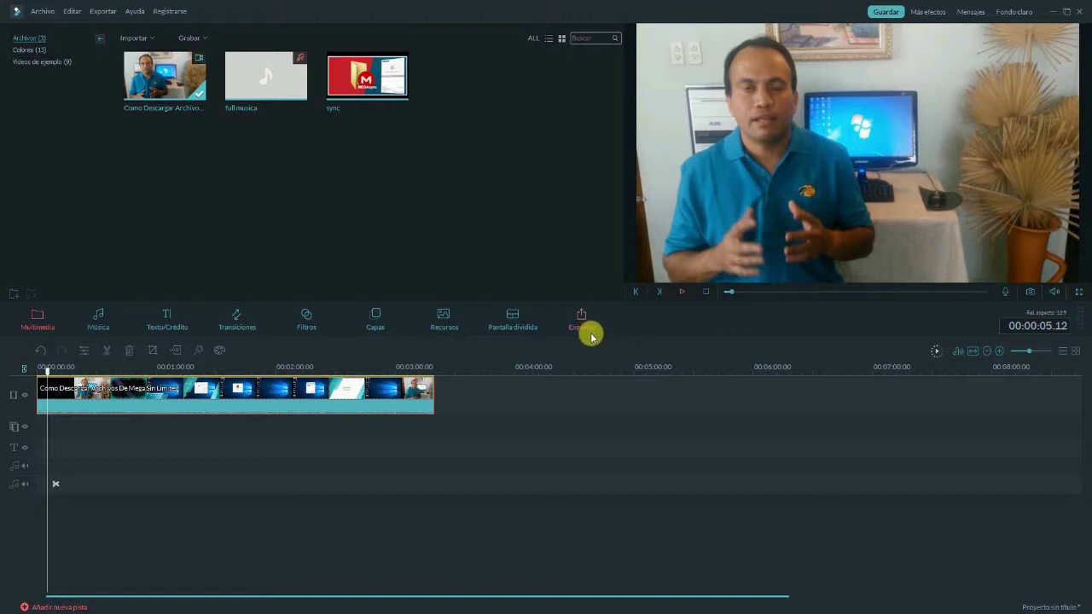
left_click(681, 294)
left_click(681, 294)
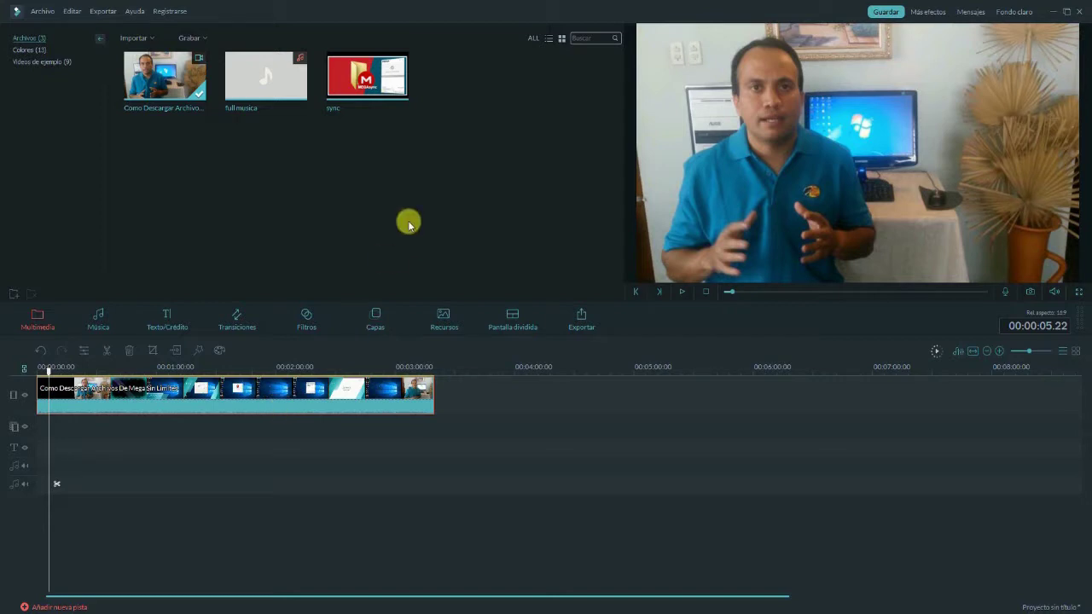
- Place the full musica audio at the start of the first audio track and preview it together with the video
mouse_move(378, 98)
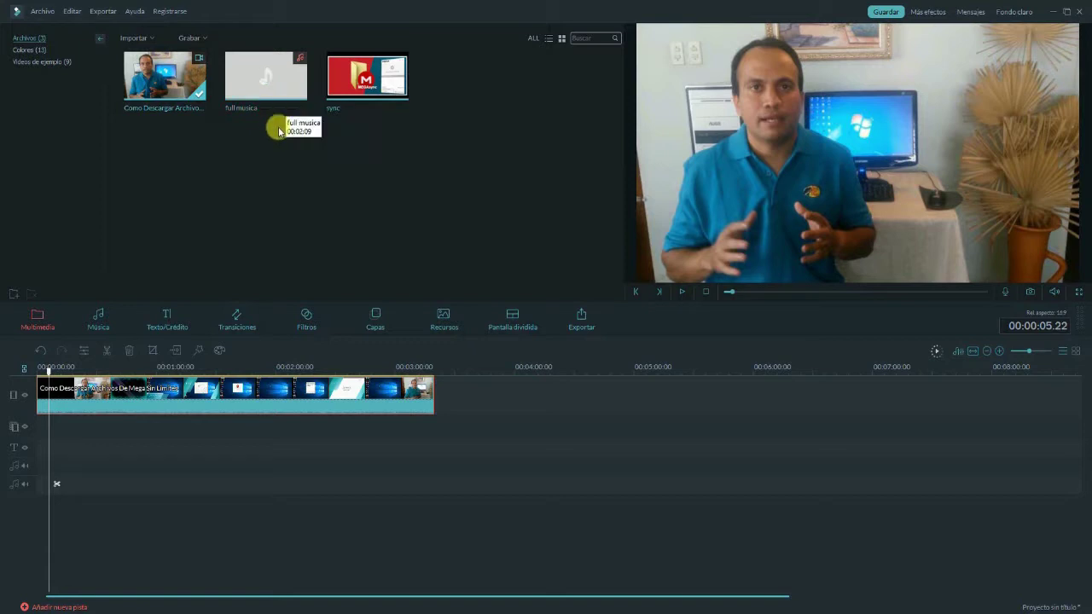
mouse_move(244, 79)
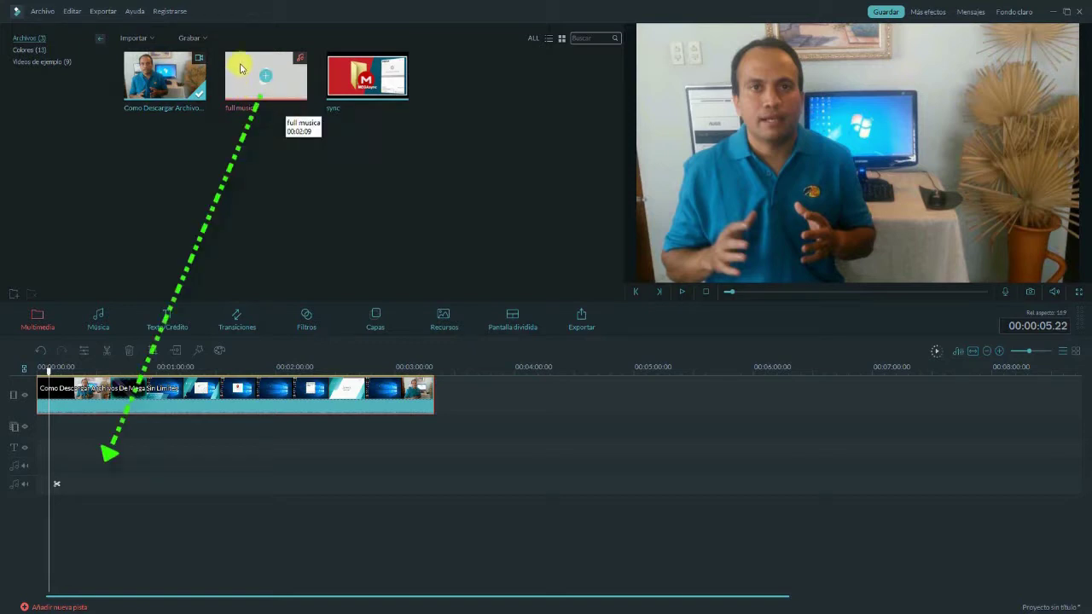
left_click_drag(240, 69, 39, 482)
left_click_drag(38, 479, 44, 465)
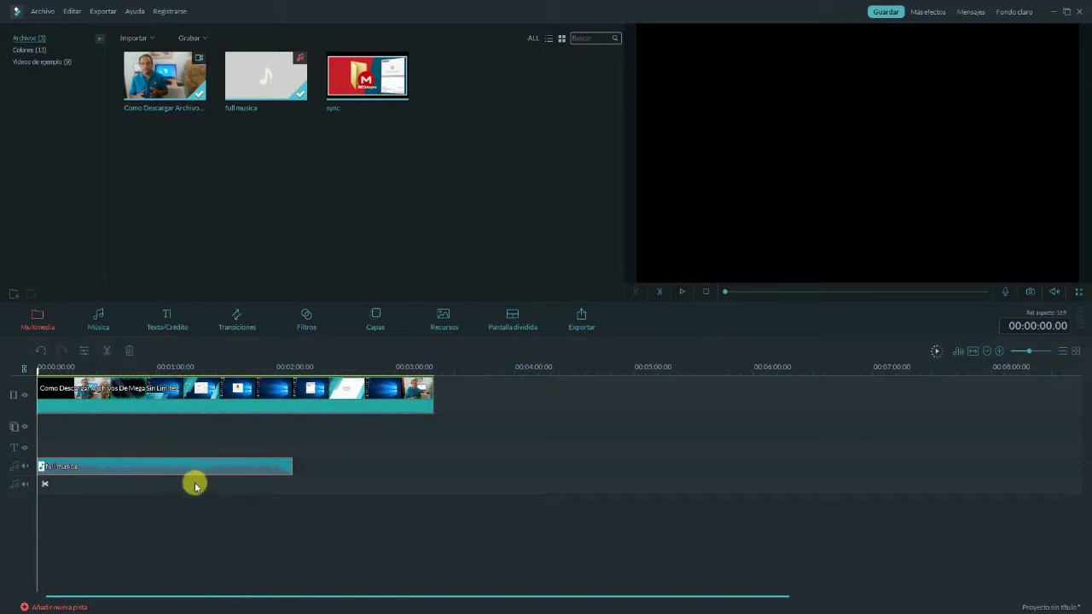
left_click(682, 293)
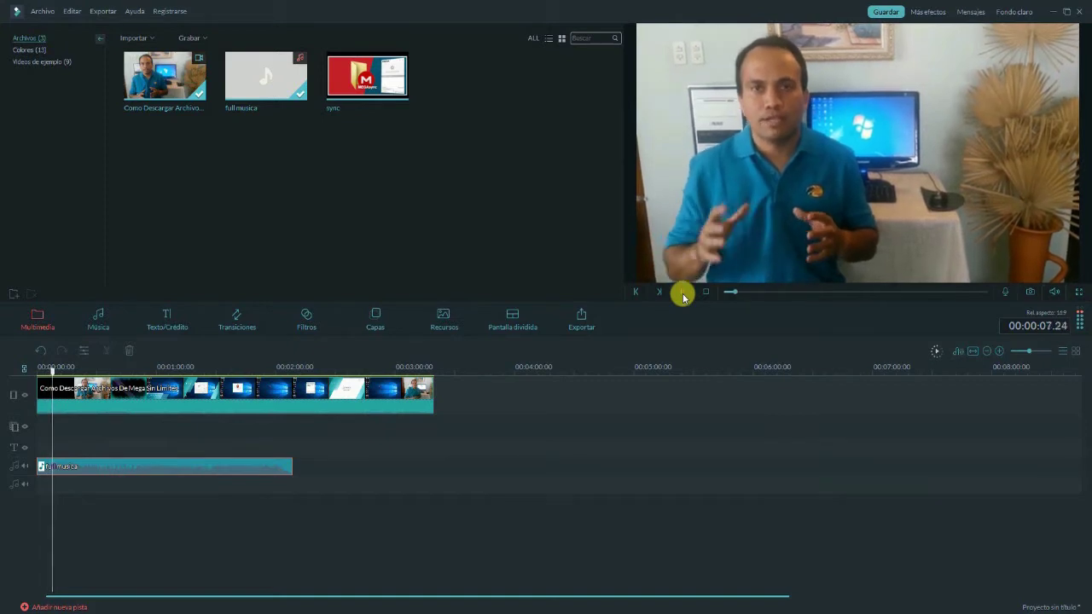
left_click(683, 294)
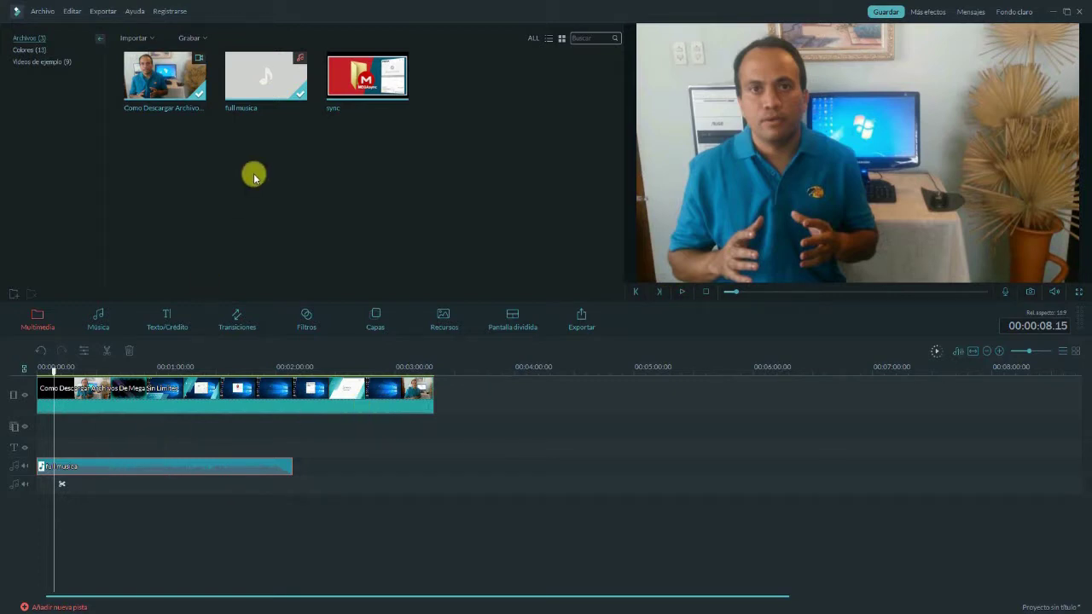
- Place the sync image on the overlay track below the video at about 8 seconds and preview that section
left_click(349, 70)
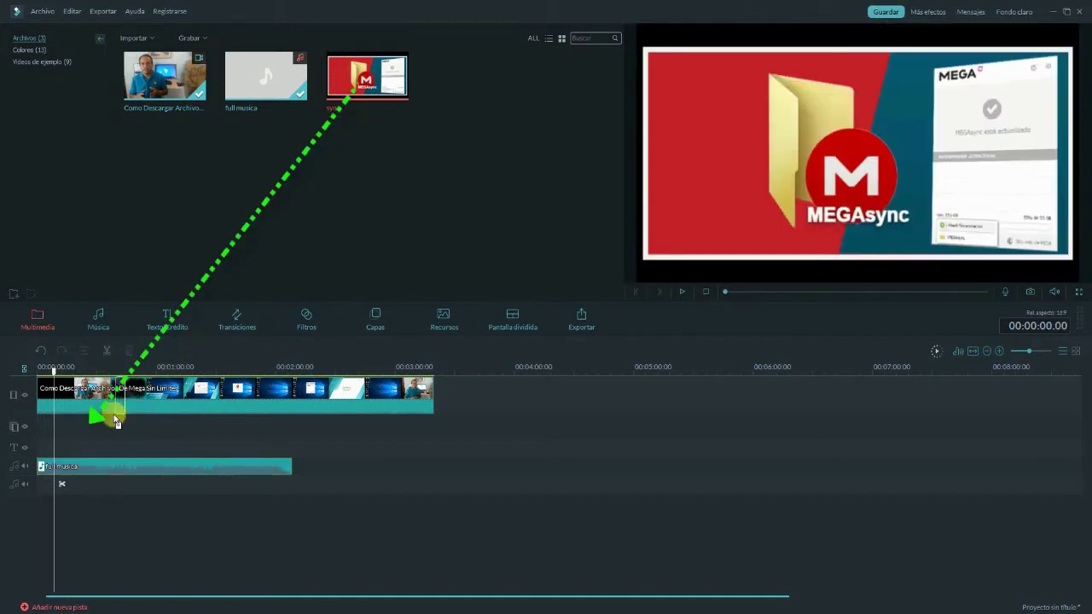
left_click_drag(74, 437, 51, 436)
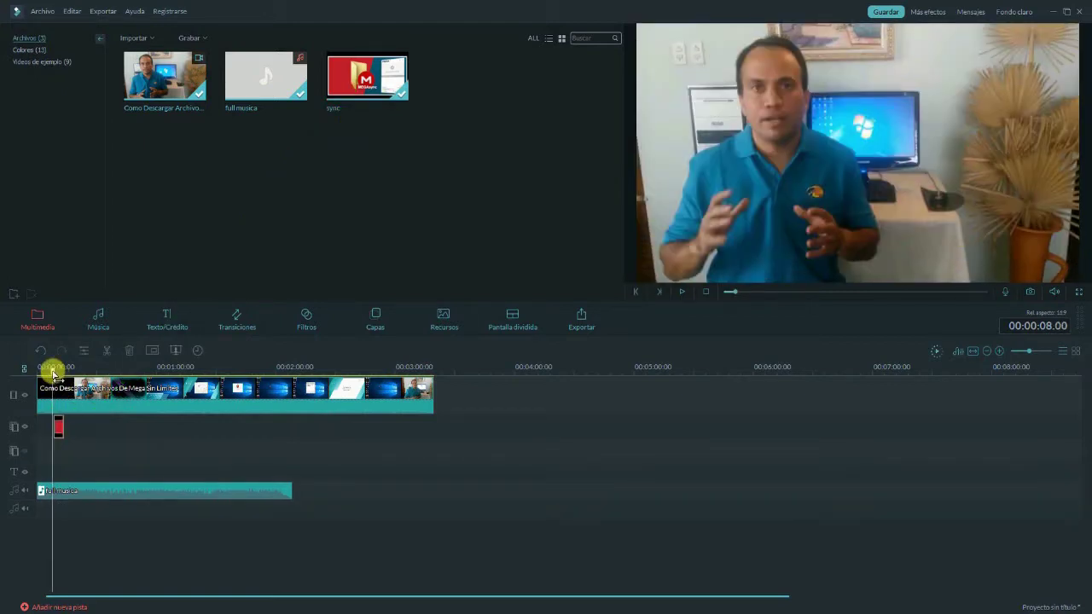
left_click(680, 293)
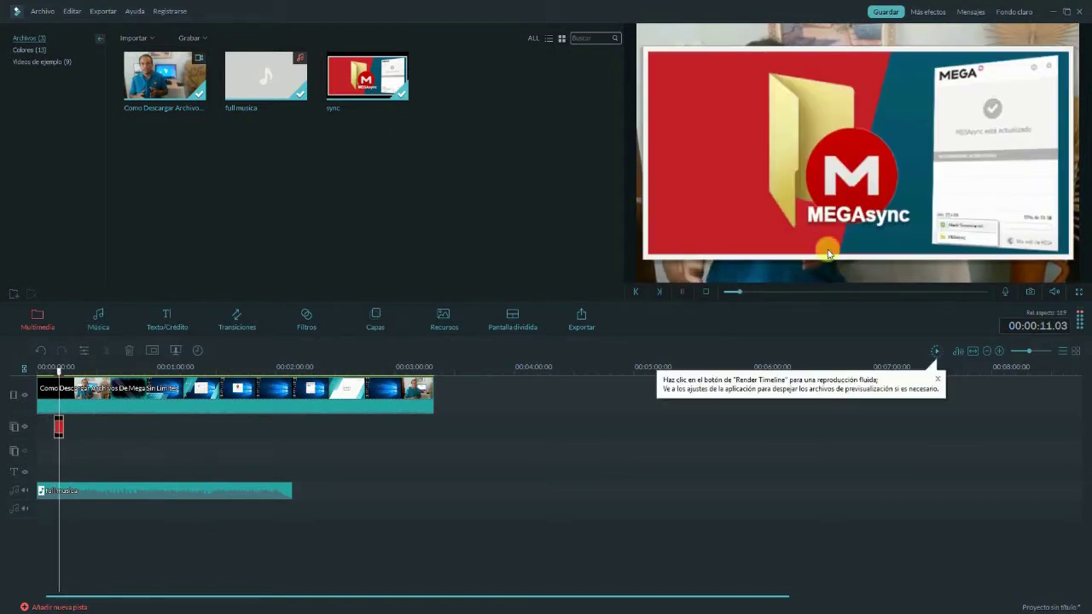
left_click(681, 293)
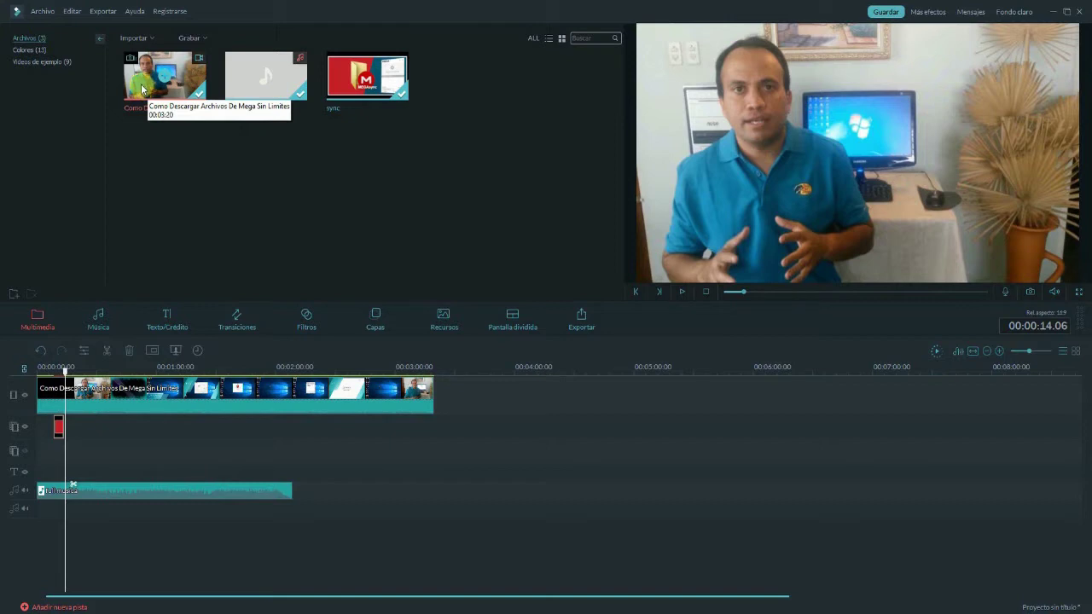
- Insert a second copy of the video at the start of the main video track, and delete the duplicate clip after it
left_click_drag(145, 83, 73, 454)
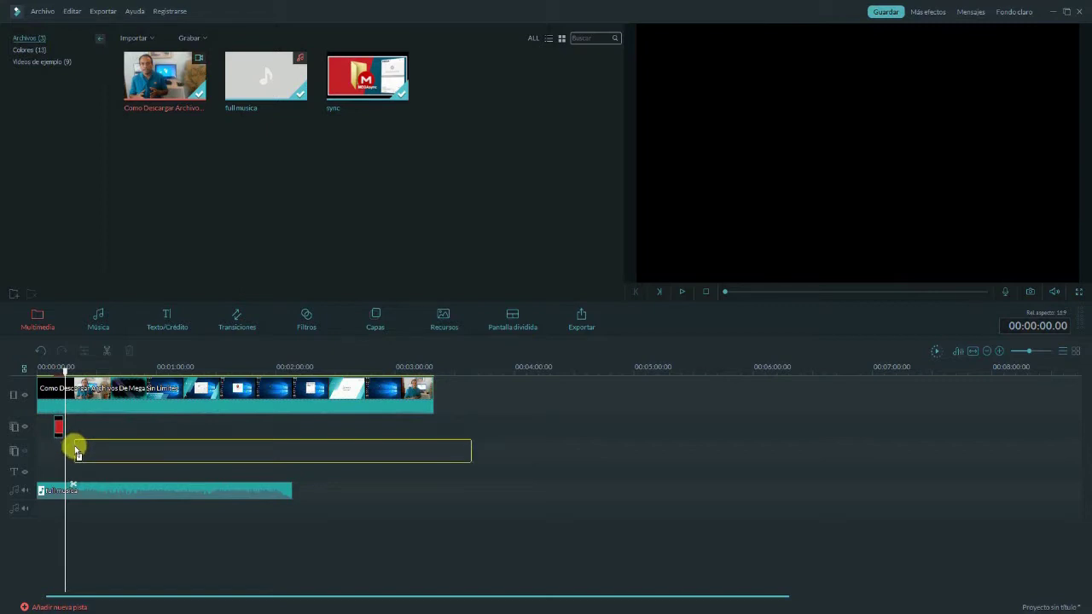
left_click_drag(57, 455, 38, 405)
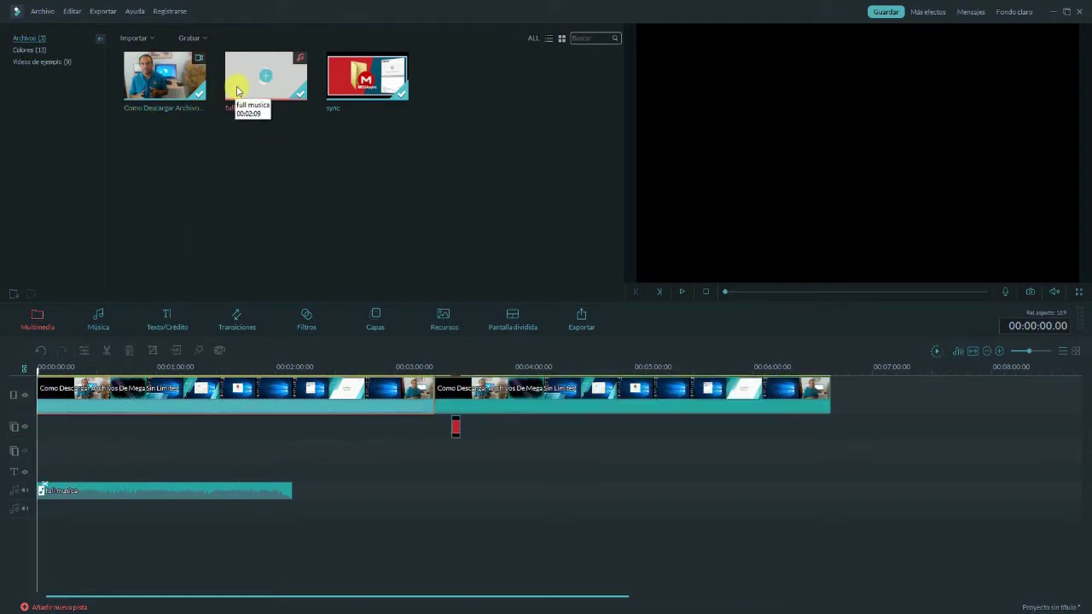
left_click(471, 400)
key("Delete")
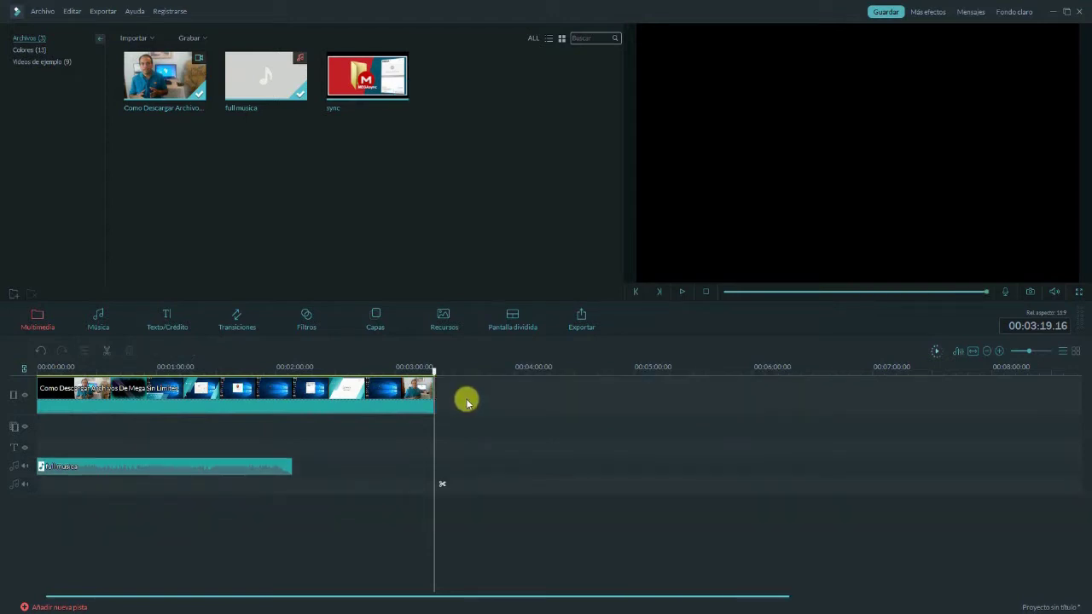
- Try to place the full musica audio on the video track, and abandon moving it and the sync image
left_click_drag(256, 81, 41, 467)
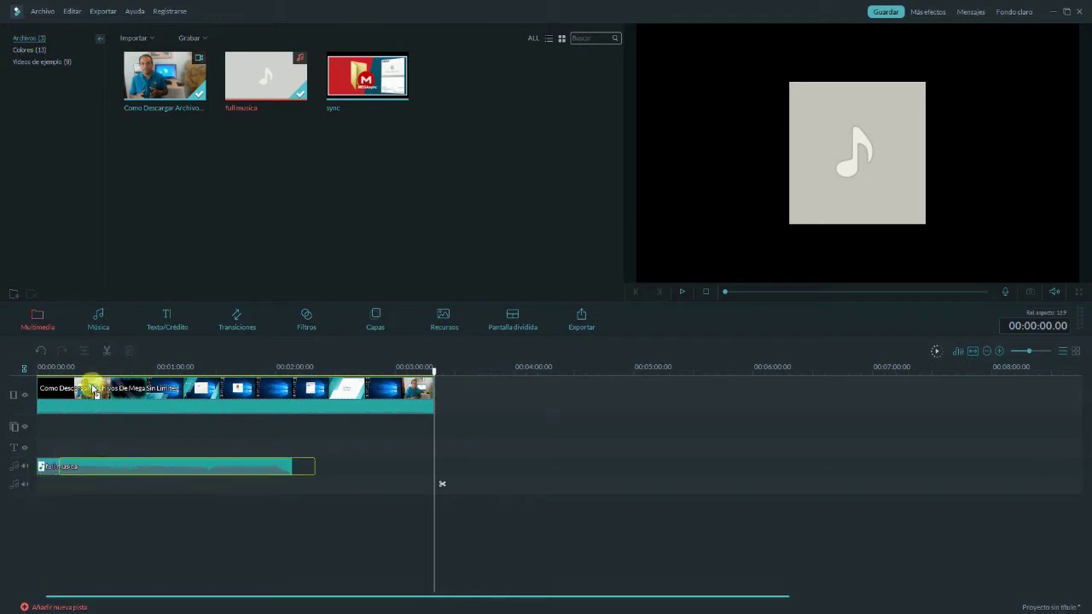
left_click_drag(94, 390, 230, 167)
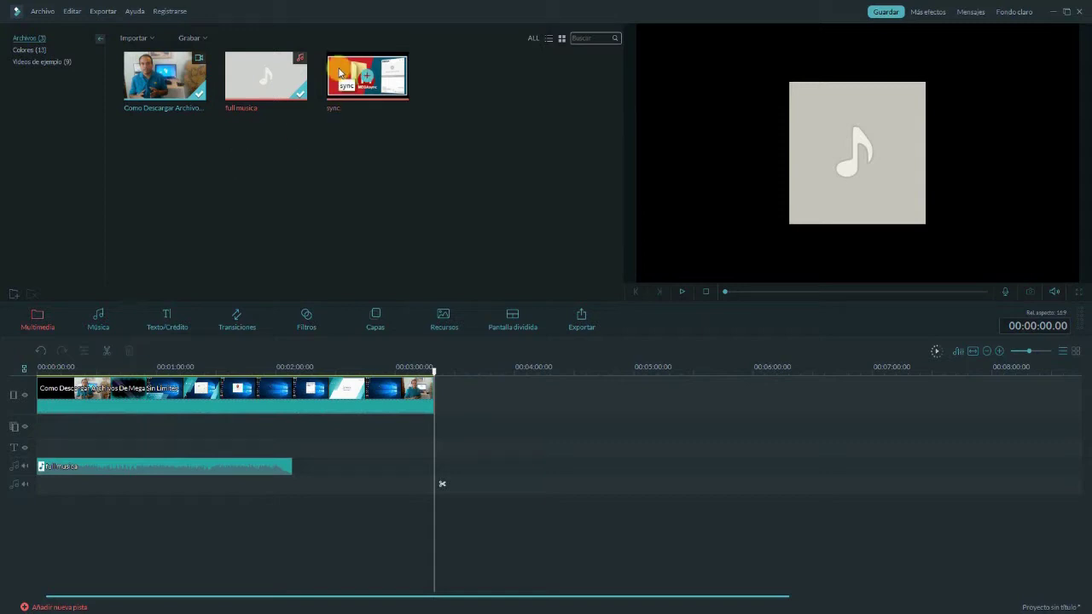
mouse_move(346, 82)
left_mouse_down()
mouse_move(321, 247)
mouse_move(90, 426)
mouse_move(42, 434)
mouse_move(37, 452)
mouse_move(42, 407)
mouse_move(42, 421)
mouse_move(46, 404)
mouse_move(73, 410)
mouse_move(327, 146)
left_mouse_up()
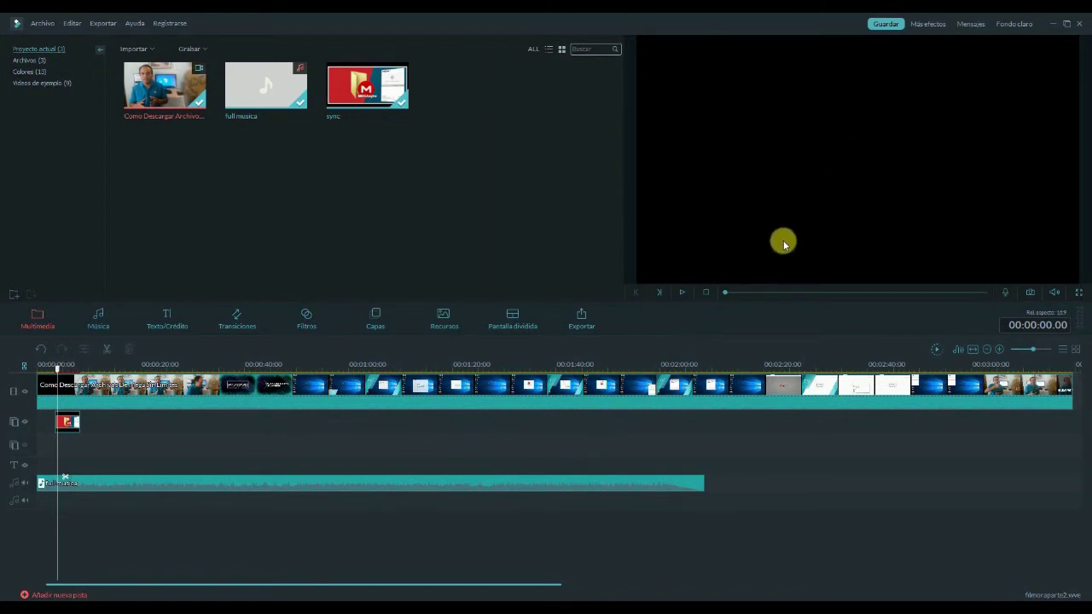
- Play the timeline briefly, and view the YouTube upload settings in the export options without exporting
left_click(683, 293)
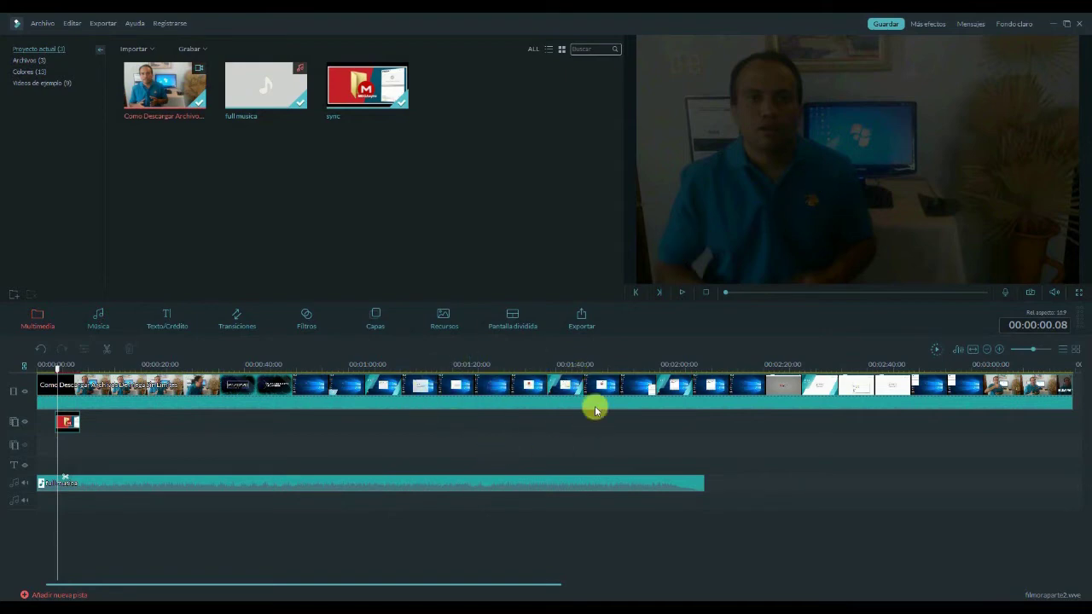
left_click(581, 319)
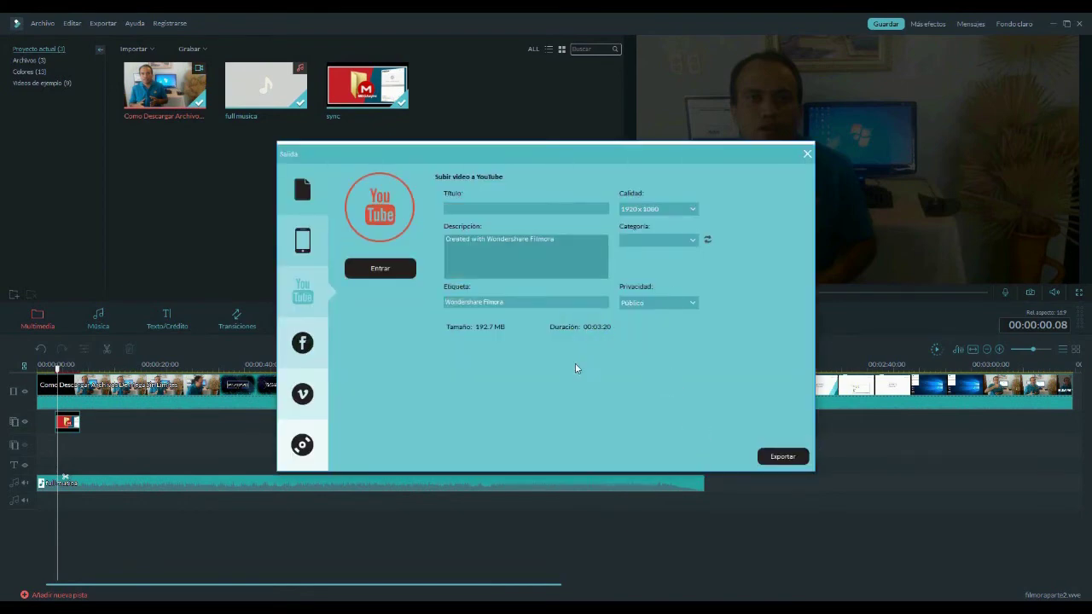
left_click(807, 154)
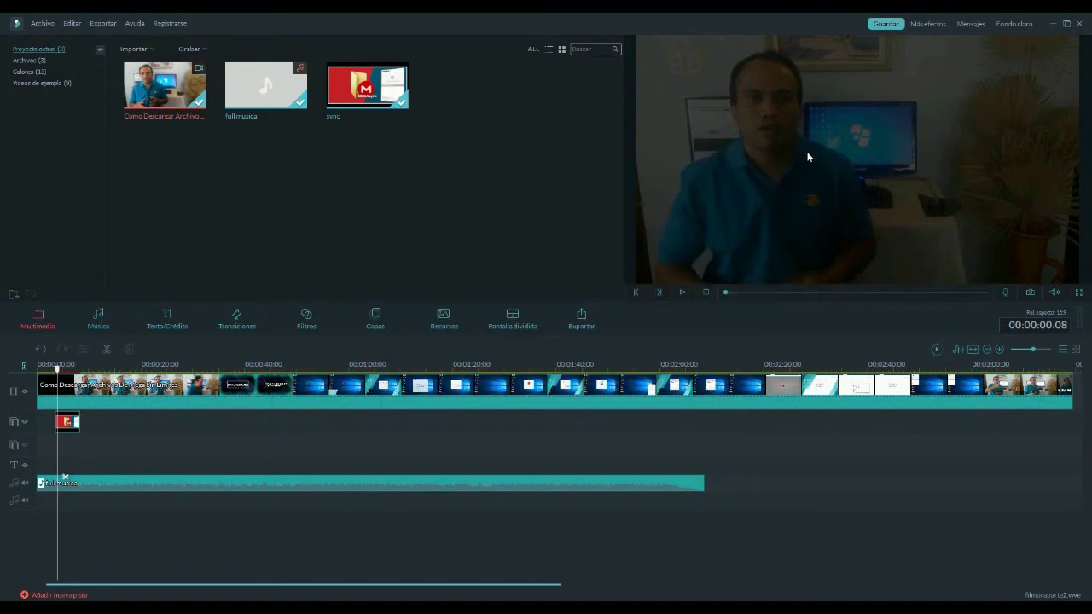